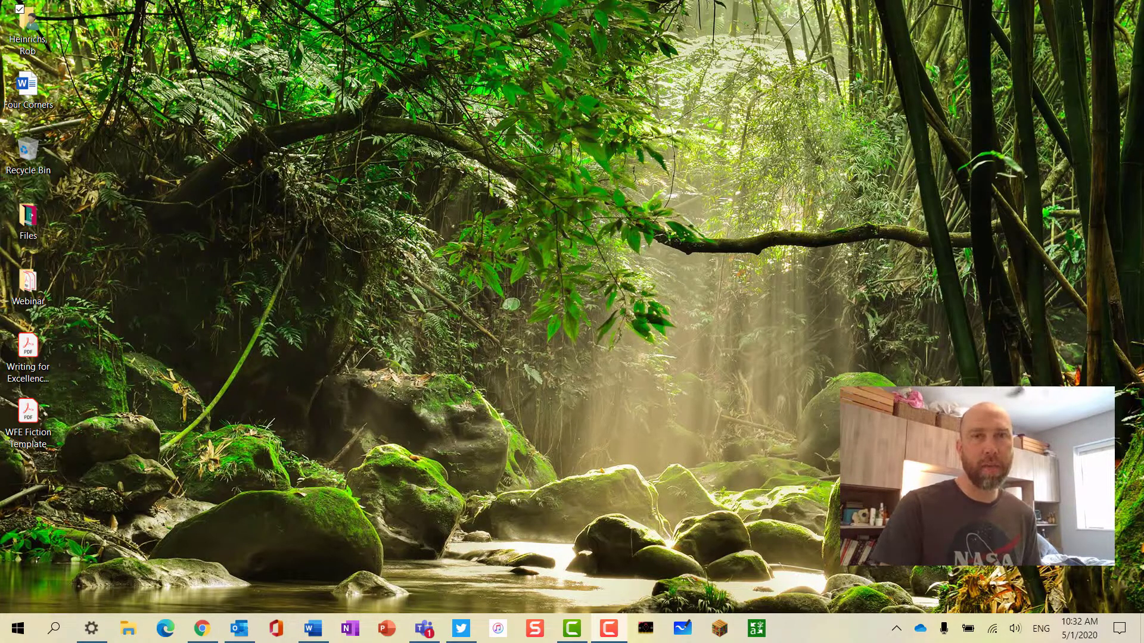
# Step: Drag the Scurvy worksheet PDF onto a blank Word document and confirm the conversion
pyautogui.click(307, 640)
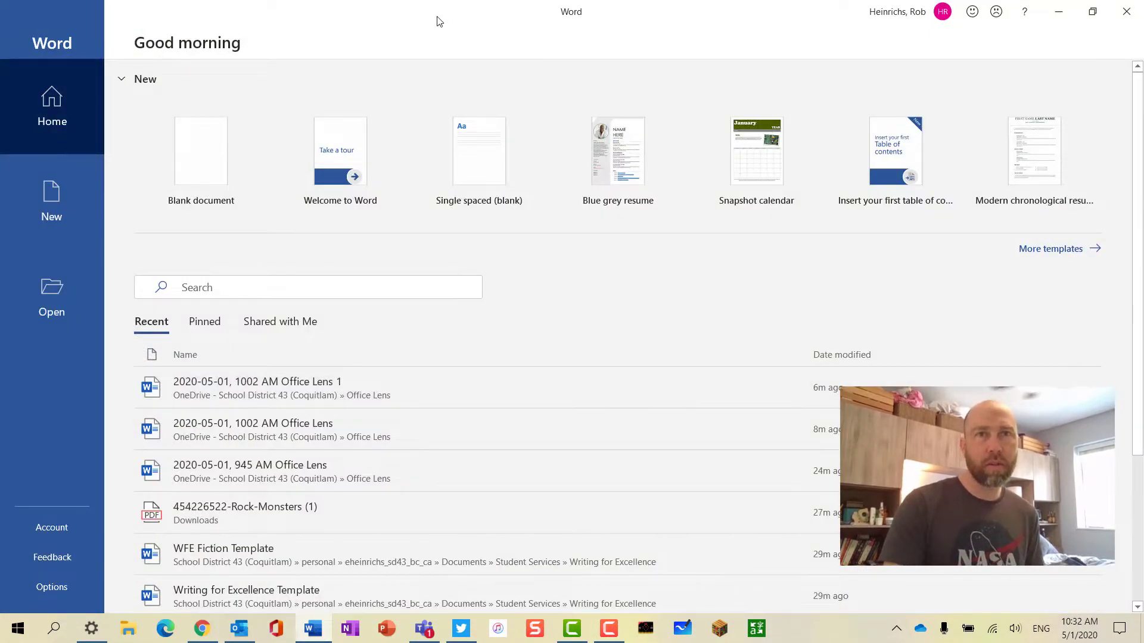
pyautogui.moveTo(443, 21); pyautogui.dragTo(687, 55)
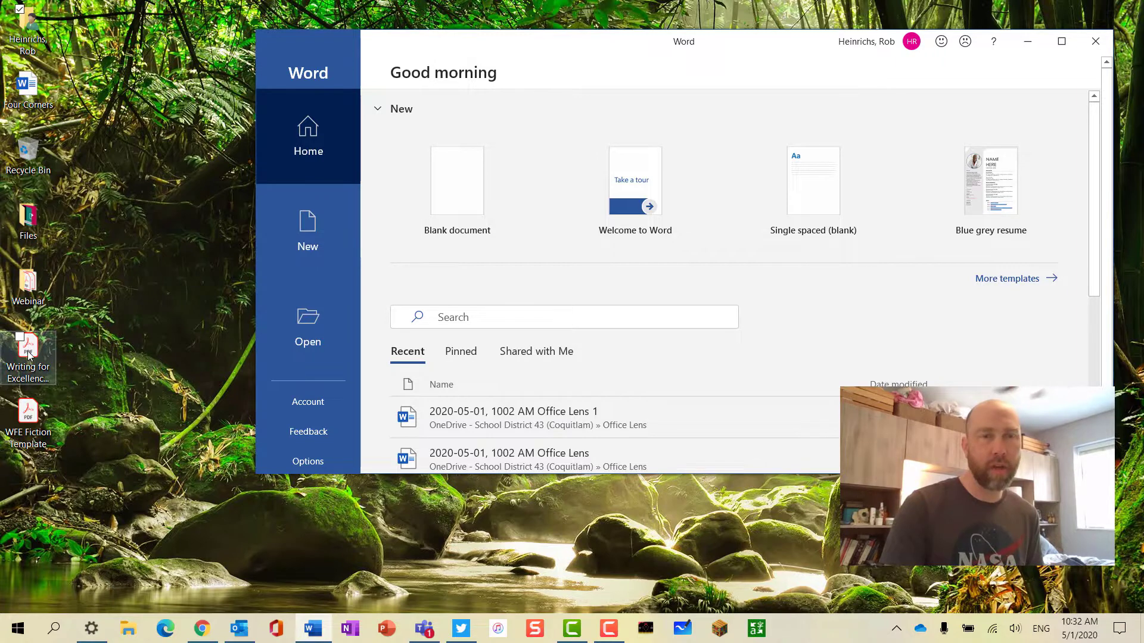
pyautogui.moveTo(28, 356); pyautogui.dragTo(467, 185)
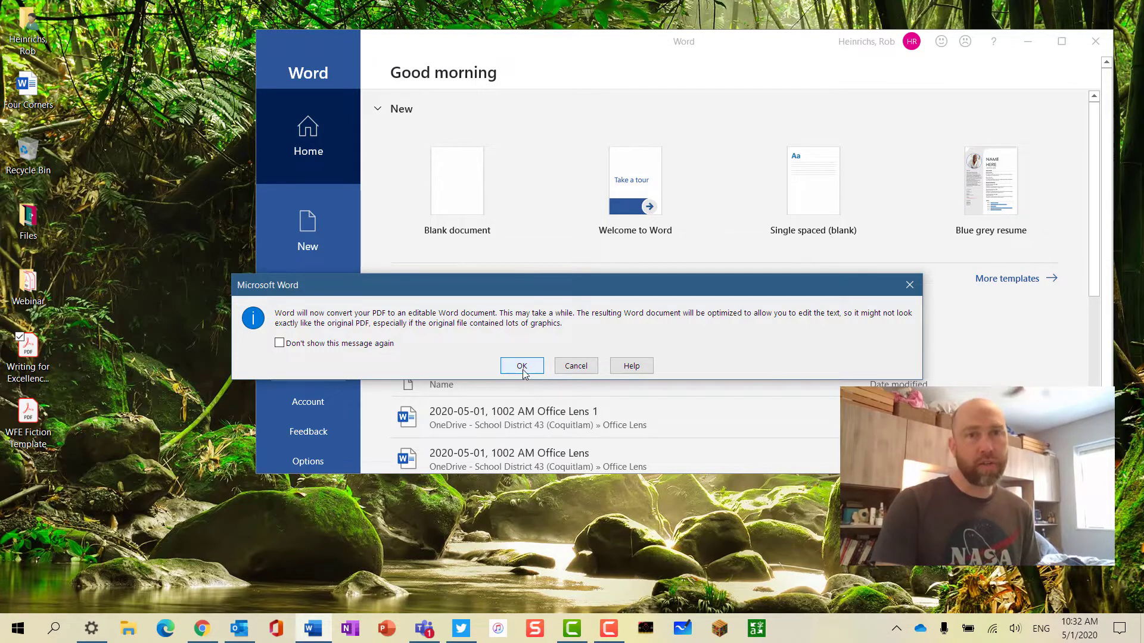
pyautogui.click(279, 344)
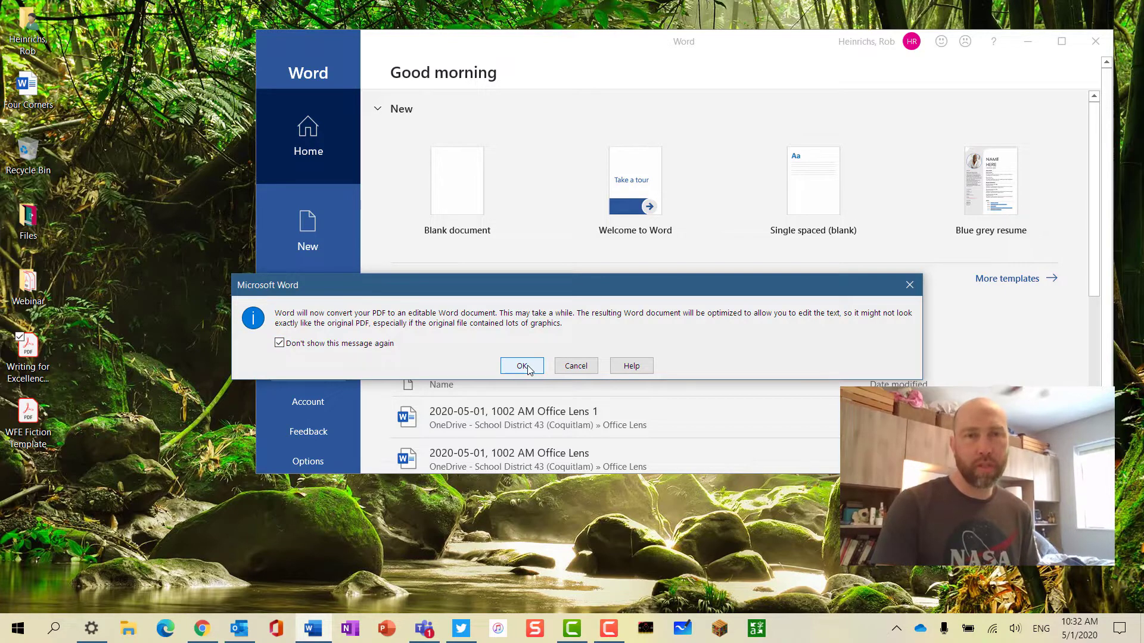
pyautogui.click(280, 343)
pyautogui.click(530, 369)
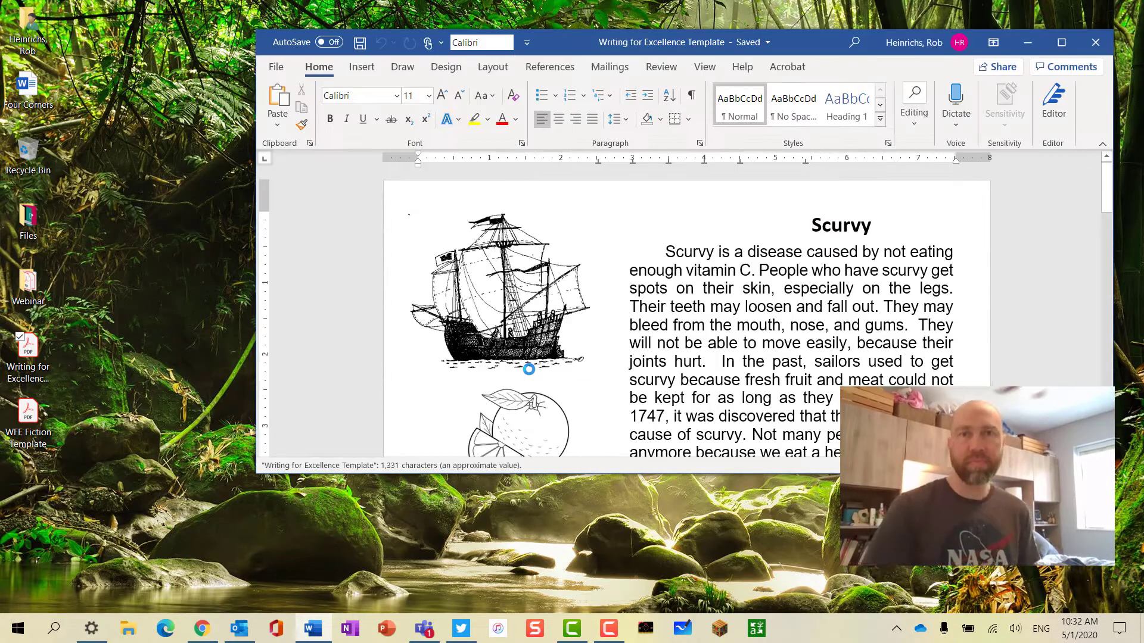
# Step: Maximize the converted document, check the paragraph and answer-line formatting, then close without saving
pyautogui.click(1061, 43)
pyautogui.scroll(-8, 779, 221)
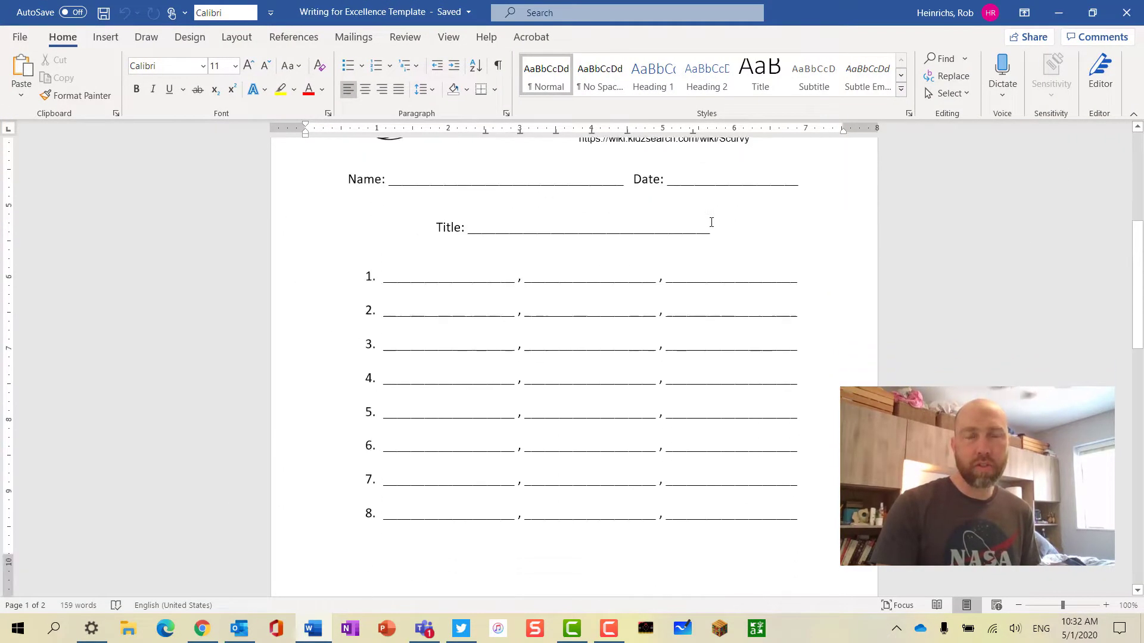
pyautogui.scroll(8, 711, 222)
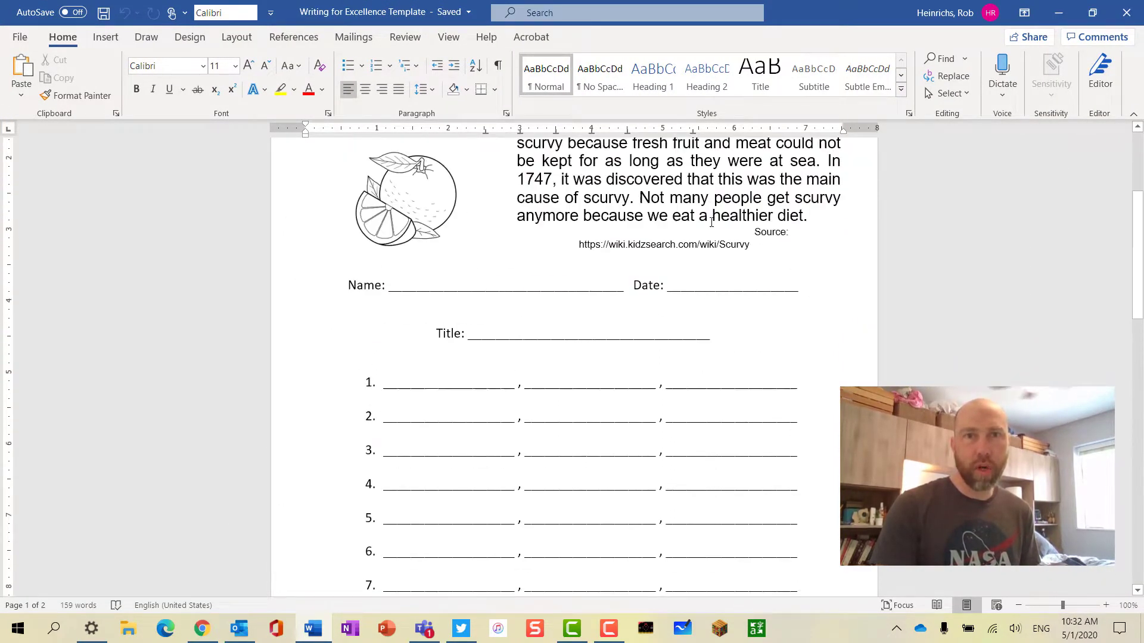
pyautogui.click(636, 239)
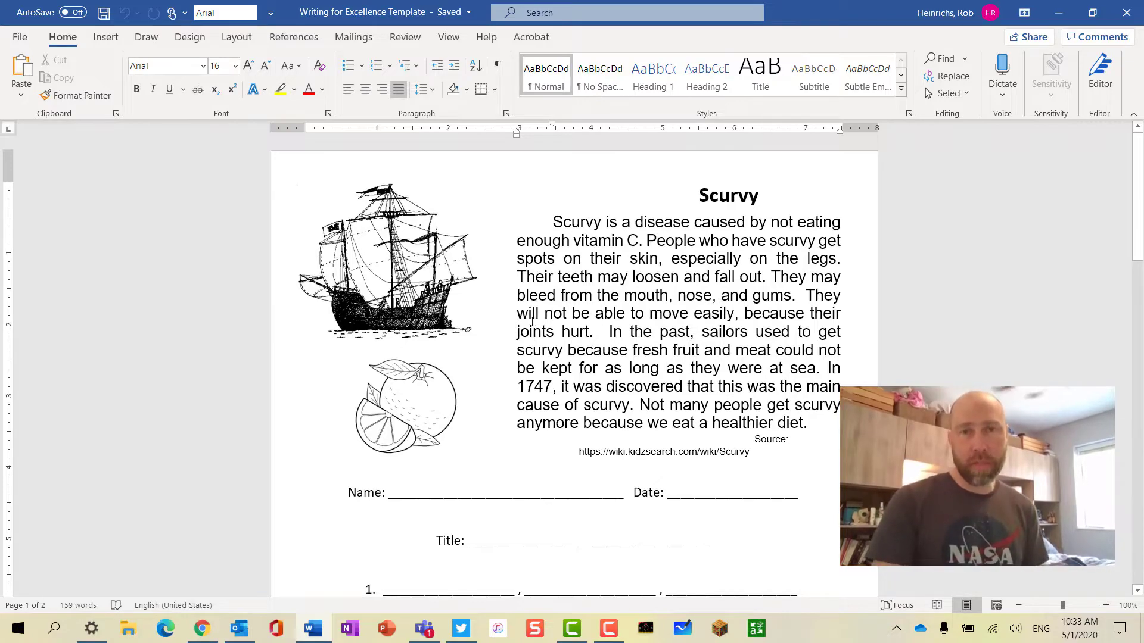
pyautogui.scroll(-3, 432, 536)
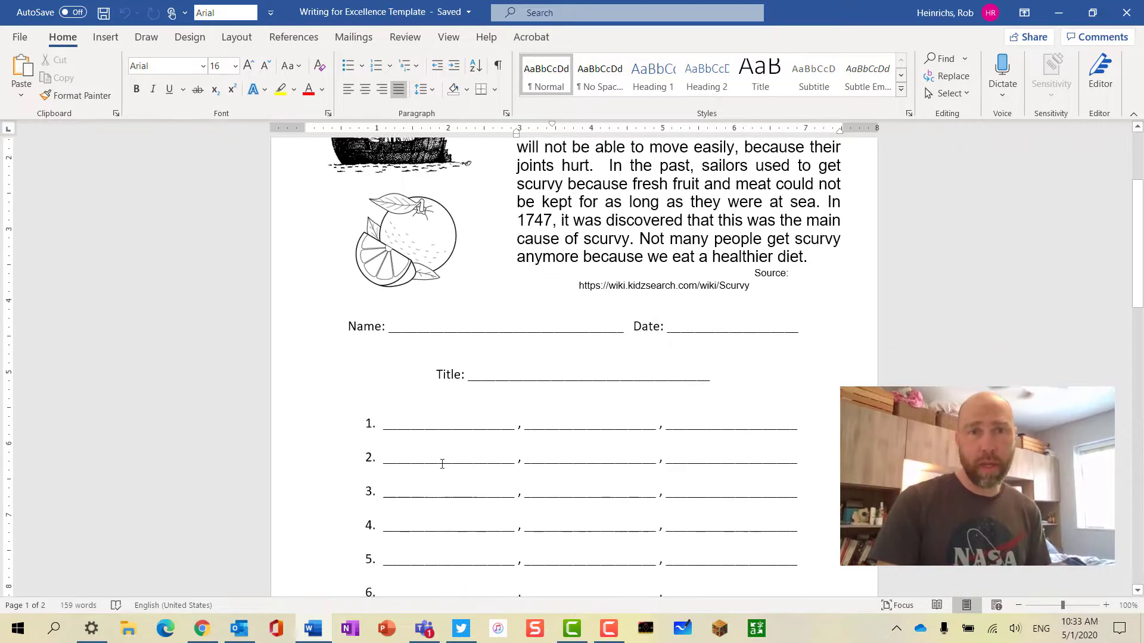
pyautogui.click(747, 424)
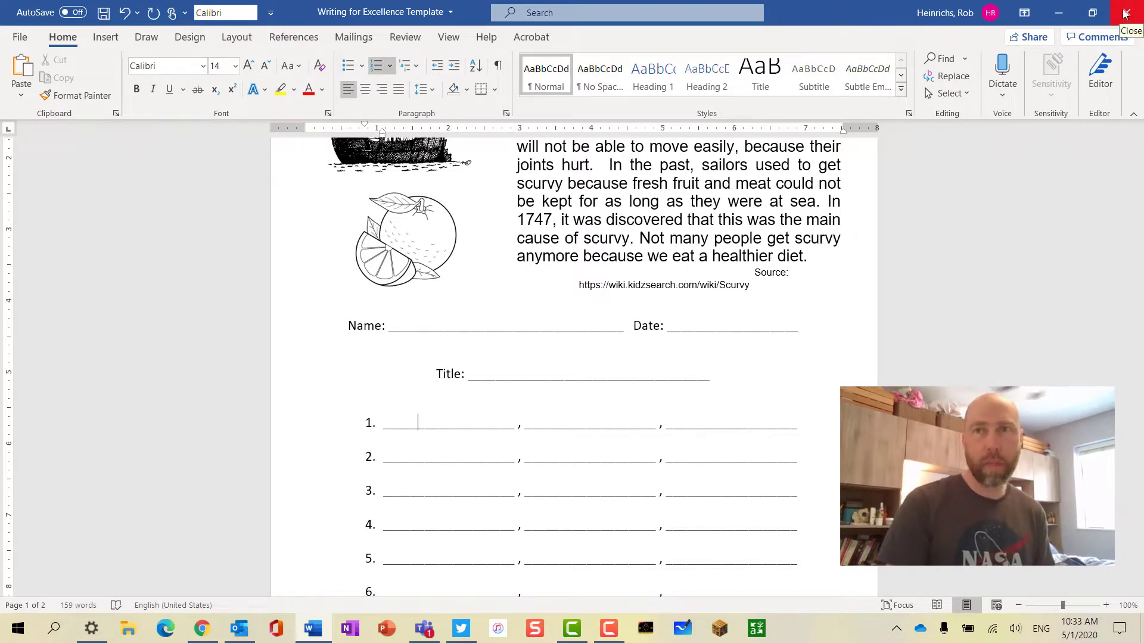
pyautogui.click(1124, 13)
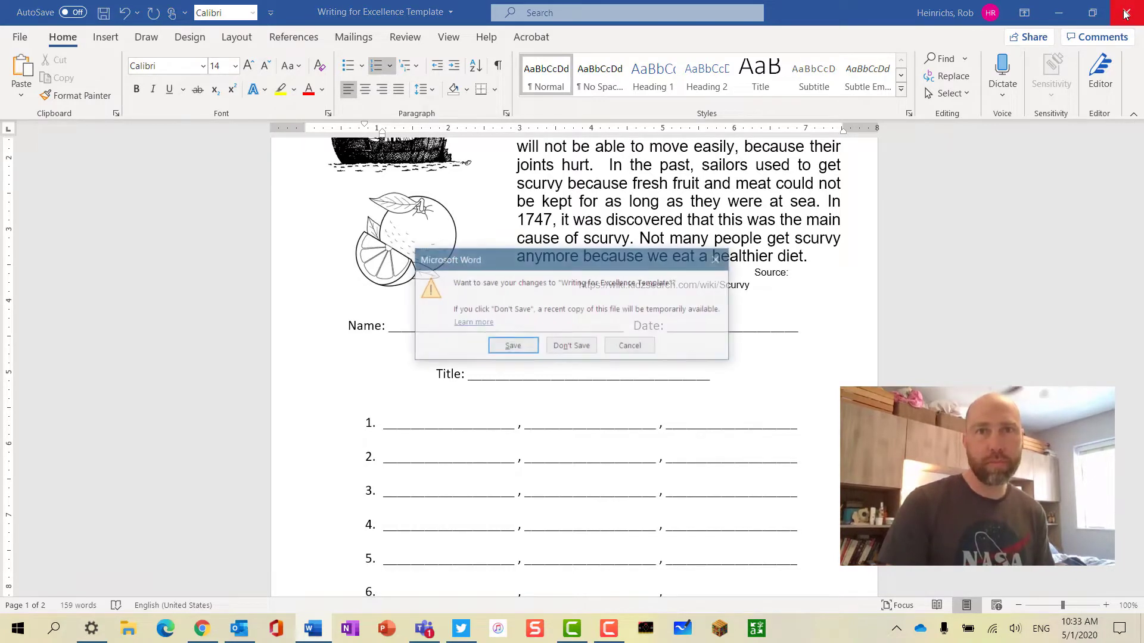
pyautogui.click(565, 346)
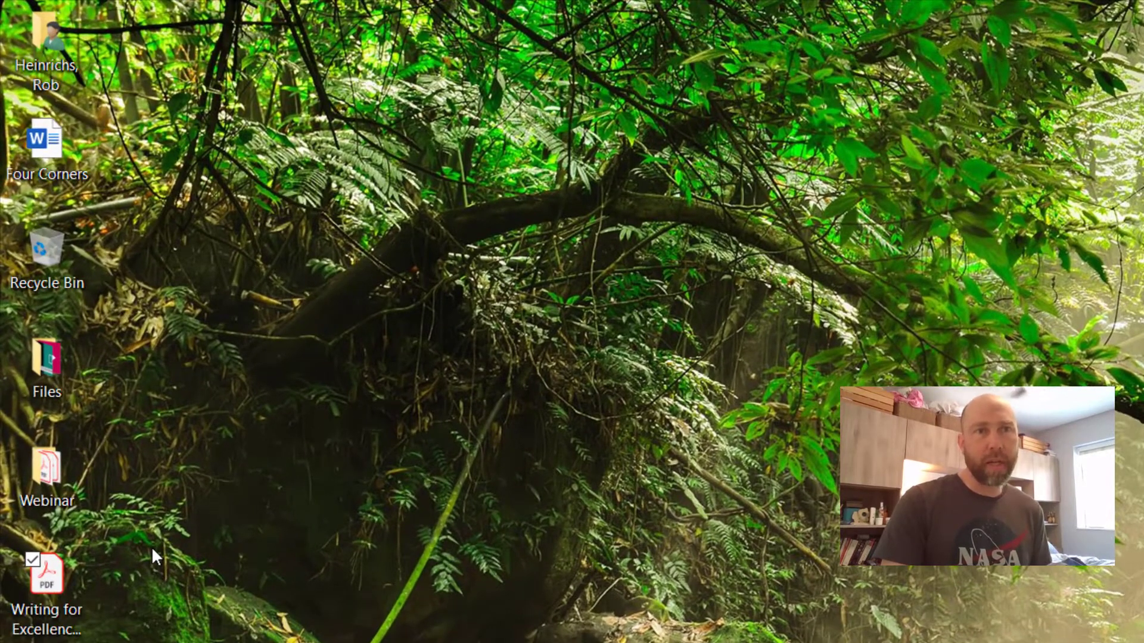
# Step: Bring up the Open with choices for the Writing for Excellence Template PDF
pyautogui.rightClick(62, 583)
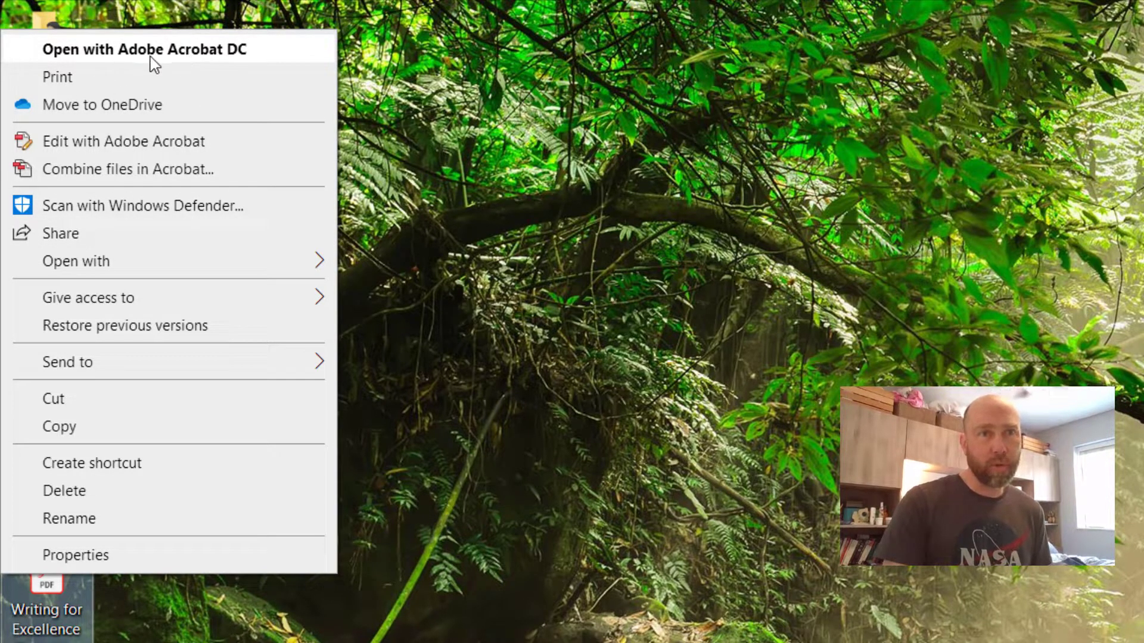
pyautogui.moveTo(57, 268)
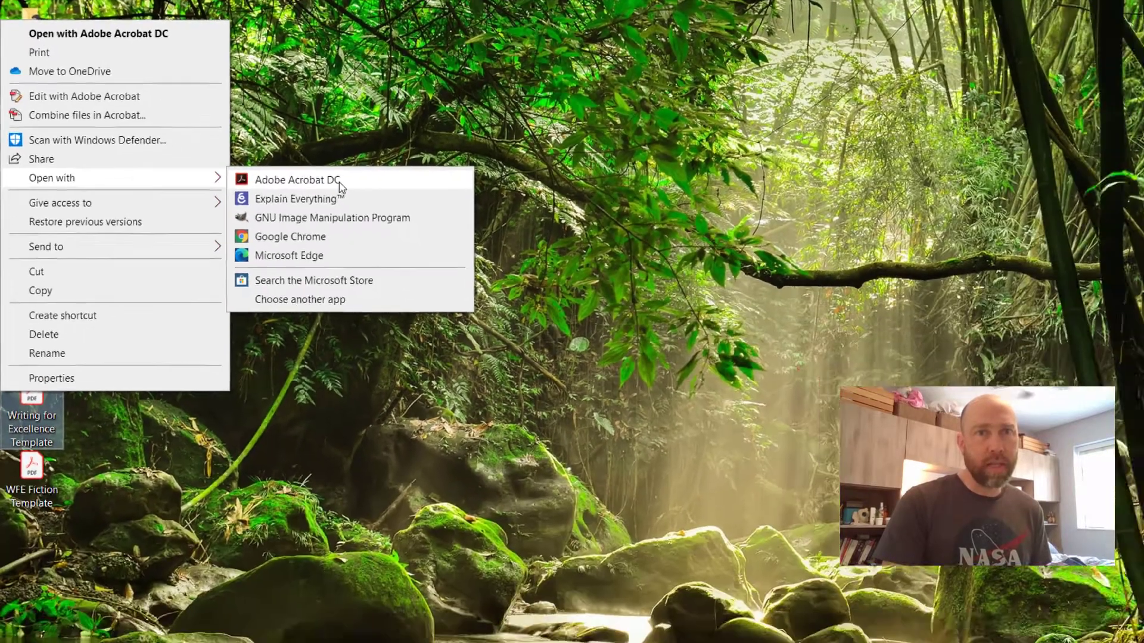
# Step: Open the worksheet PDF in Adobe Acrobat DC and look through its pages
pyautogui.click(490, 268)
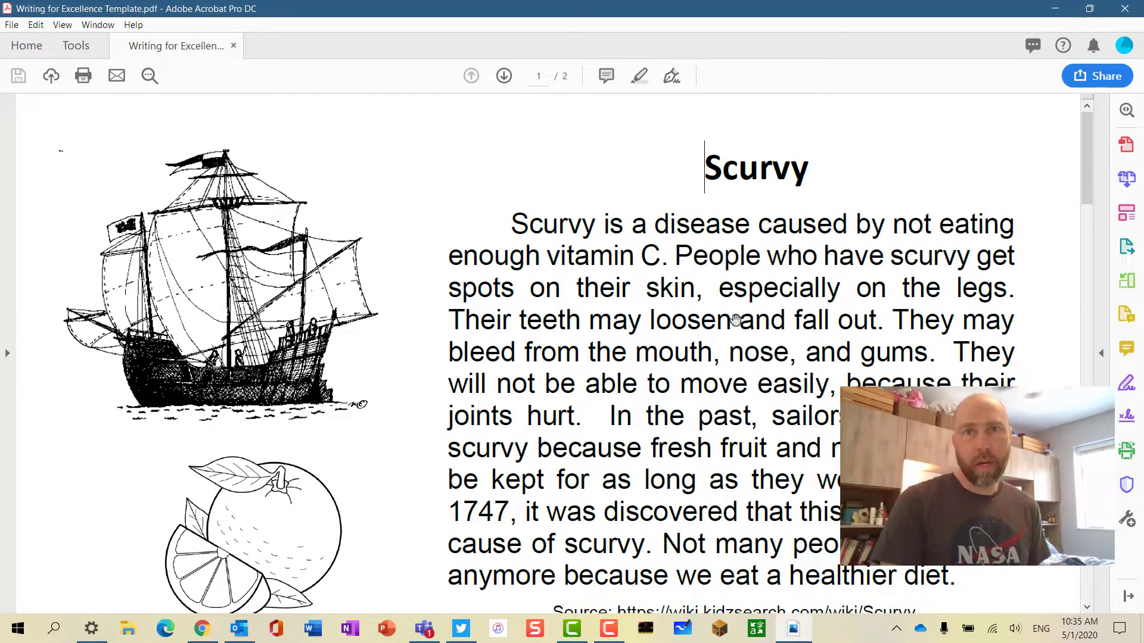
pyautogui.scroll(-6, 619, 332)
pyautogui.scroll(5, 620, 332)
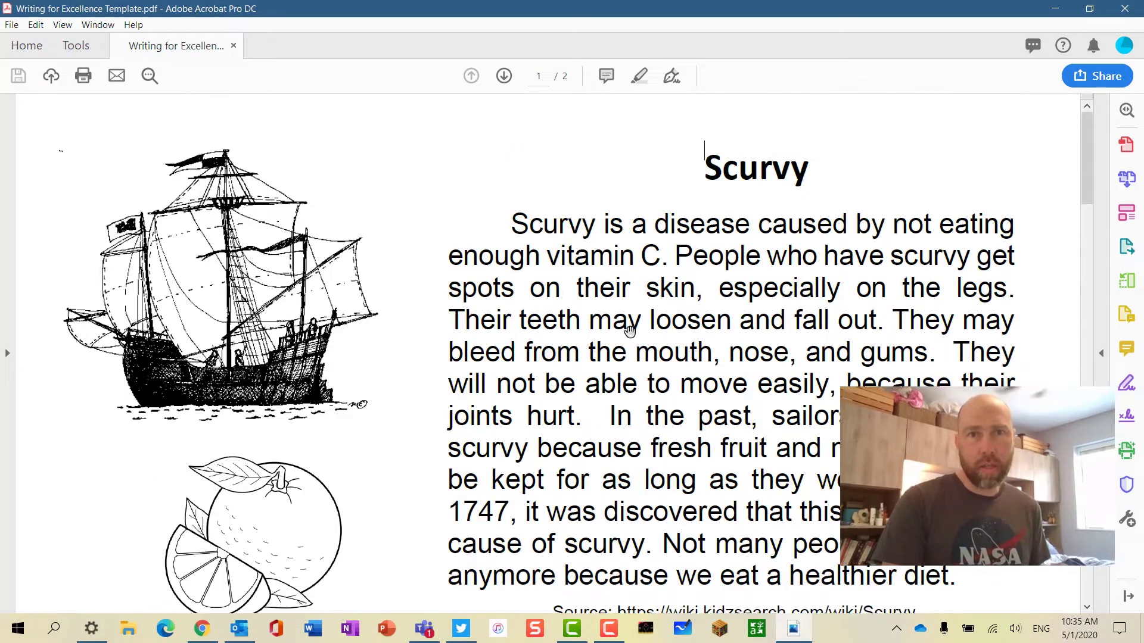
pyautogui.scroll(-8, 630, 330)
pyautogui.scroll(6, 631, 331)
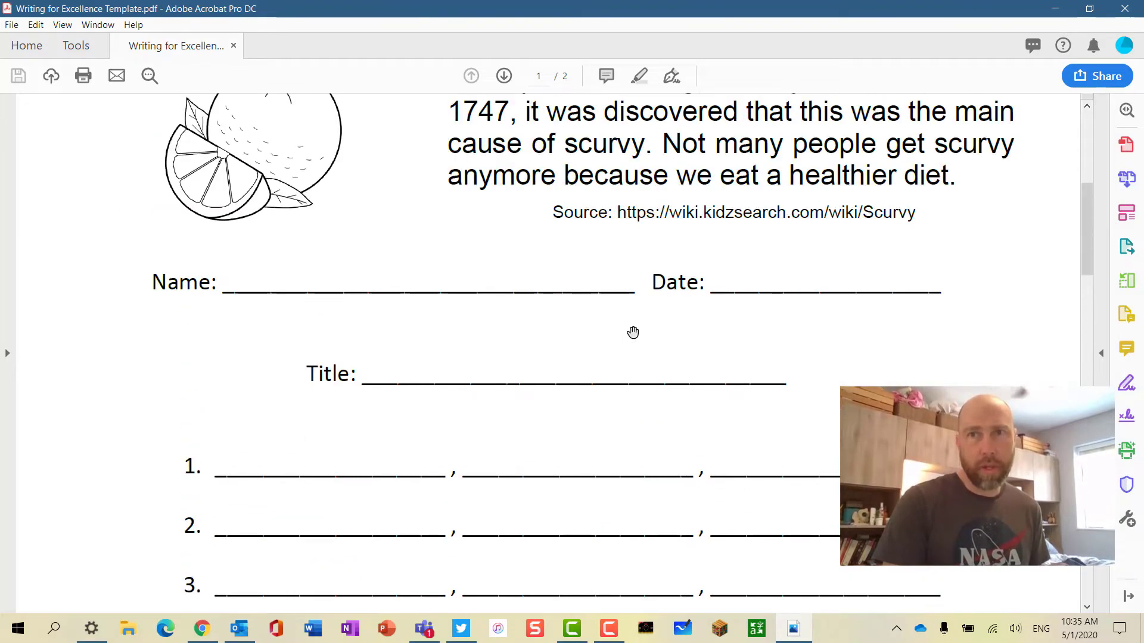
pyautogui.scroll(7, 633, 338)
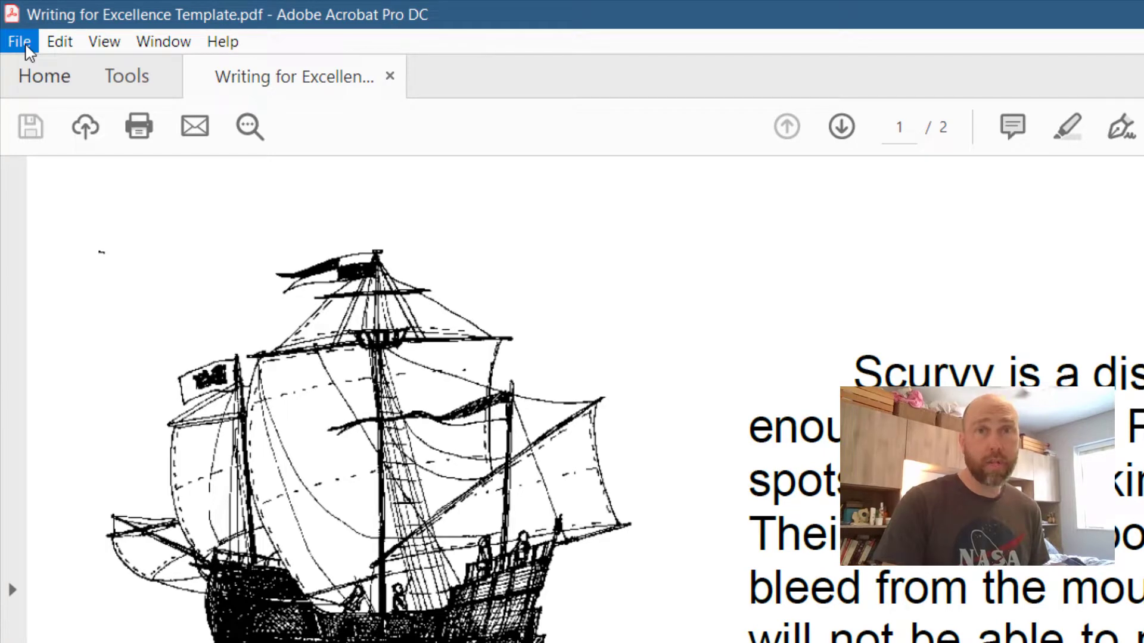
# Step: Export the PDF as a Word Document named Writing for Excellence Template to the Desktop
pyautogui.click(27, 45)
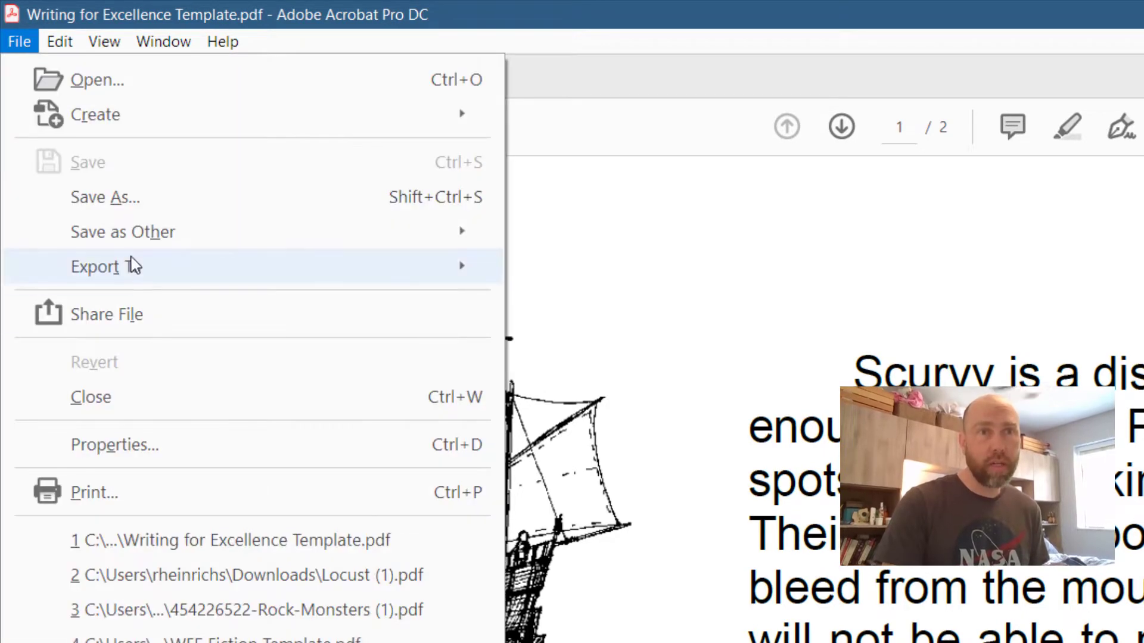
pyautogui.moveTo(133, 267)
pyautogui.moveTo(704, 281)
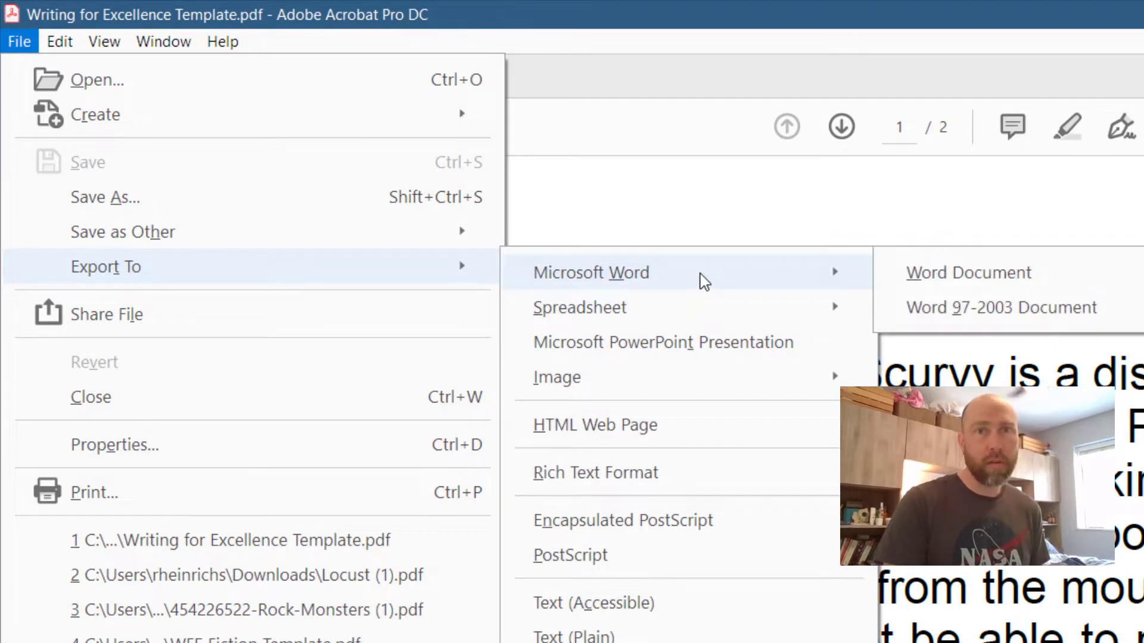
pyautogui.click(982, 277)
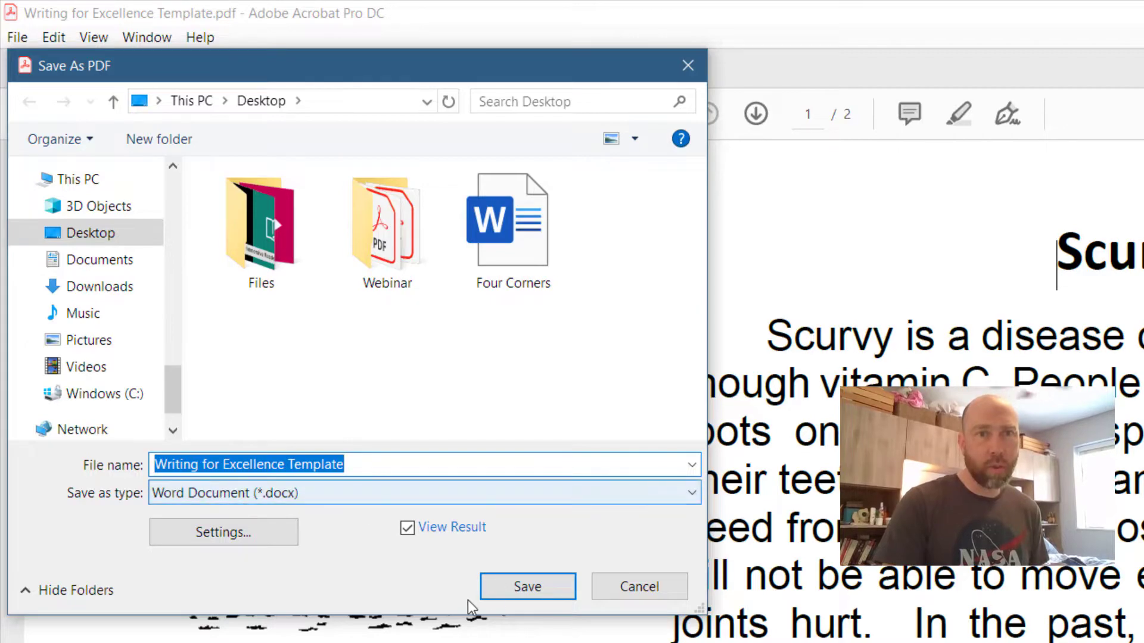
pyautogui.click(538, 586)
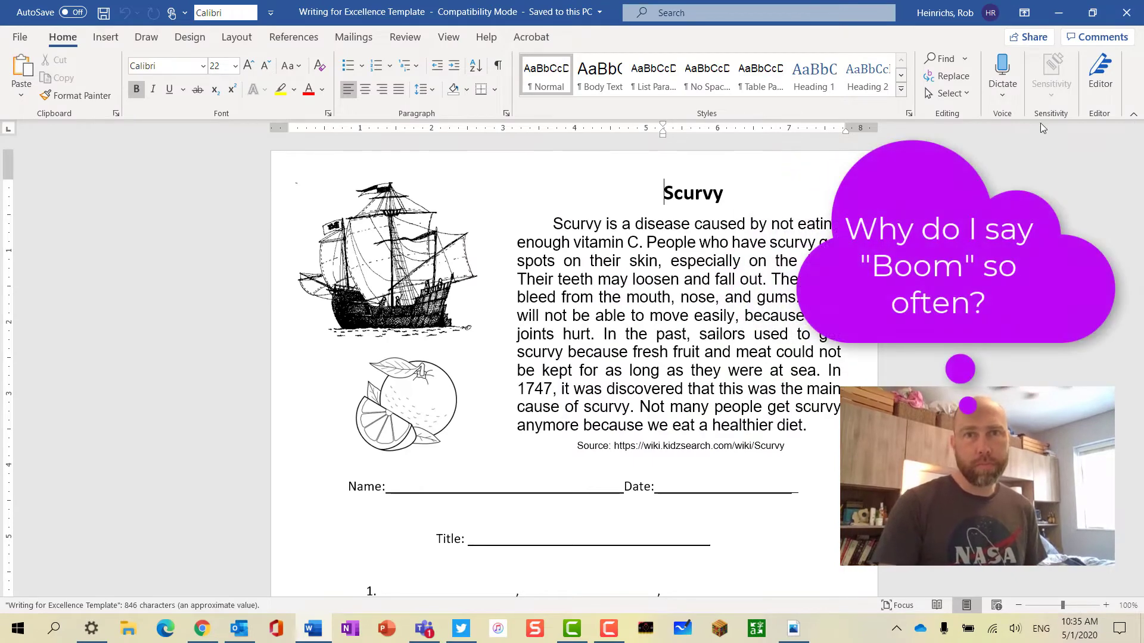
# Step: Check the formatting of the exported document's paragraph text
pyautogui.scroll(-8, 630, 243)
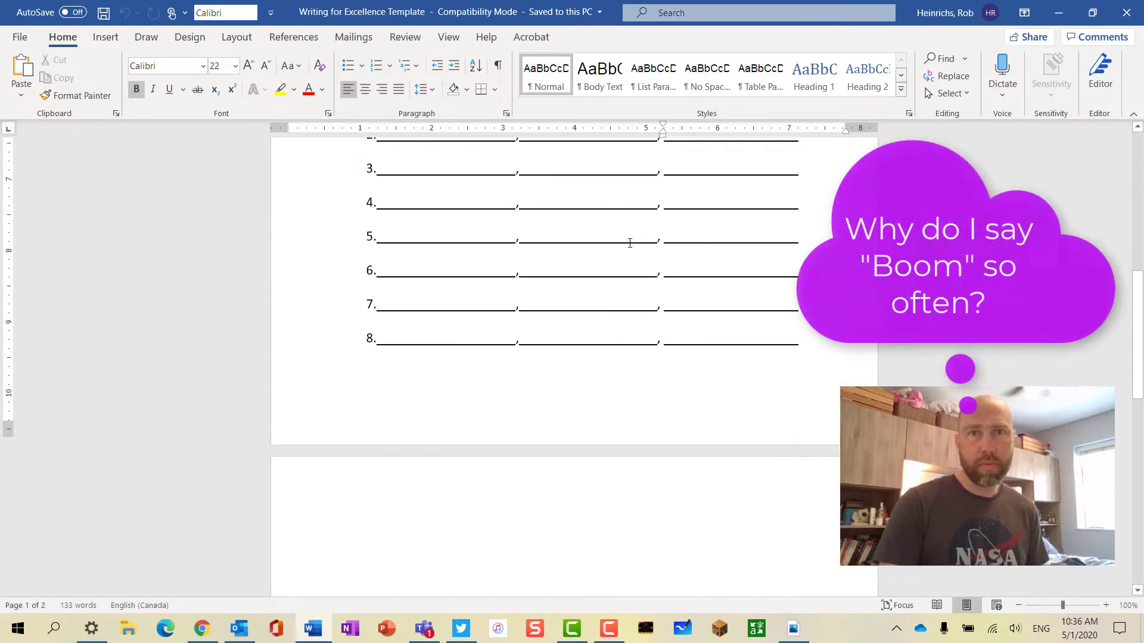
pyautogui.scroll(10, 629, 243)
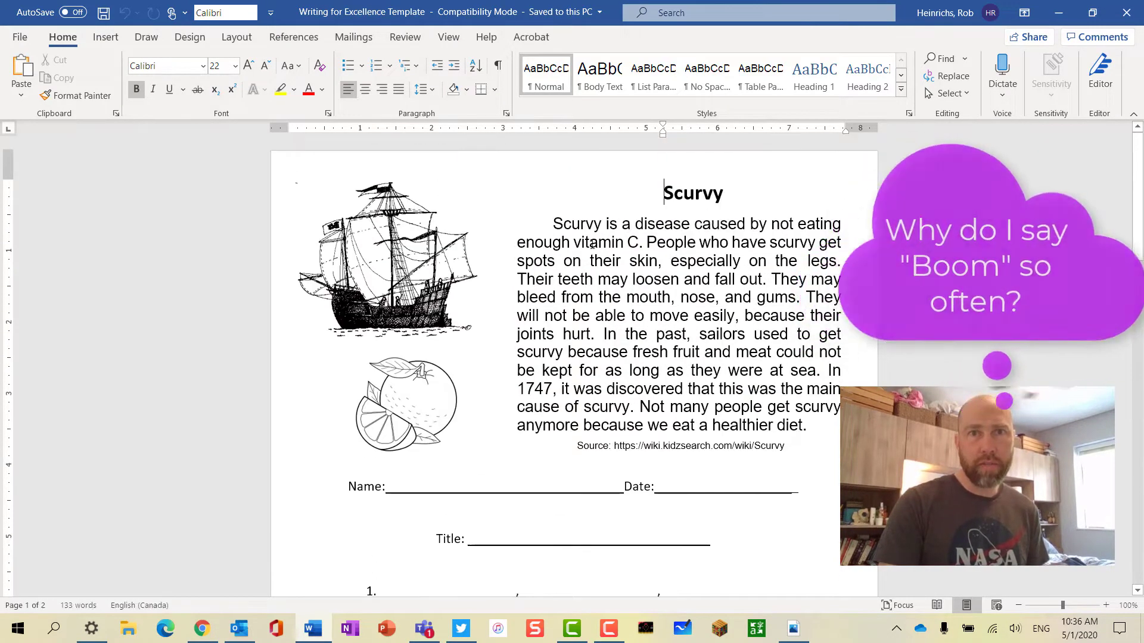
pyautogui.click(667, 297)
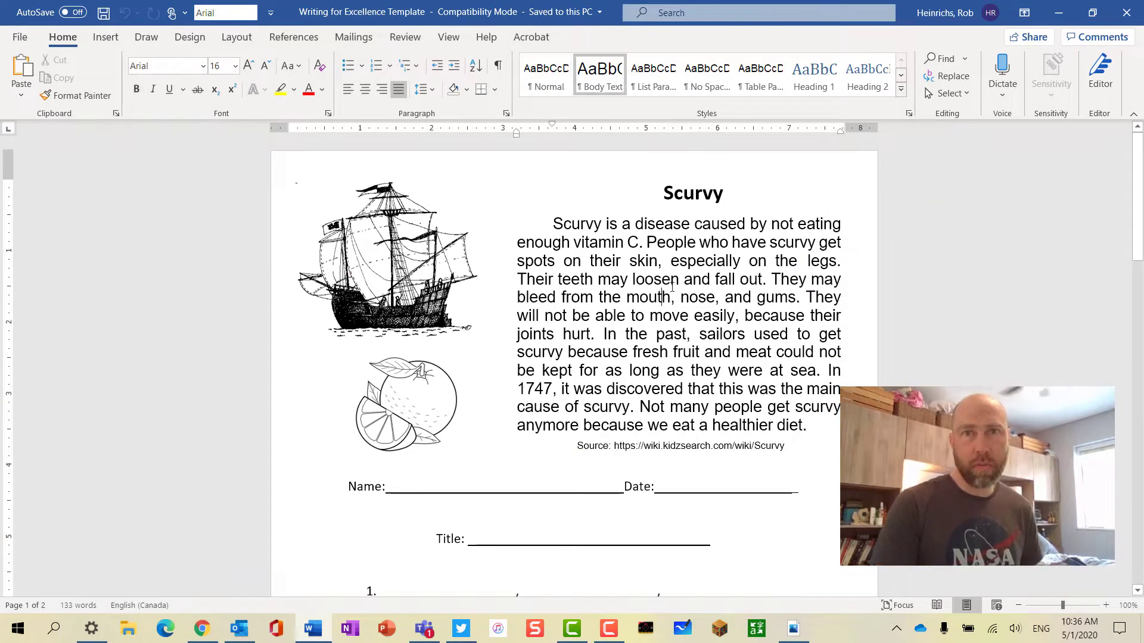
pyautogui.click(563, 223)
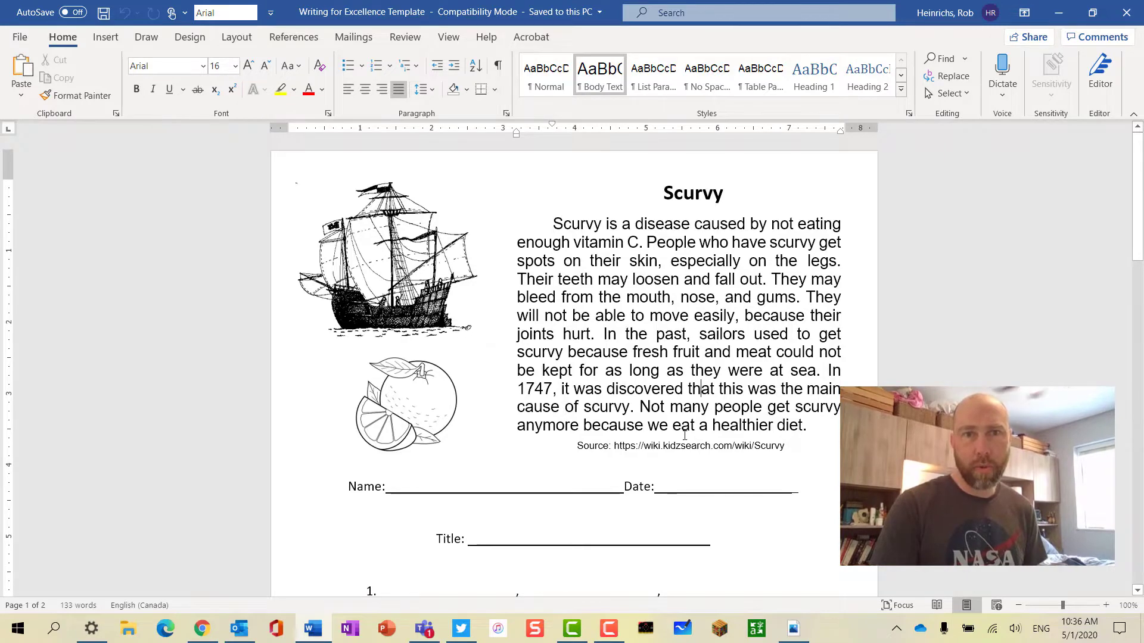
# Step: Close the exported Word document and the Scurvy PDF in Acrobat
pyautogui.scroll(-3, 505, 422)
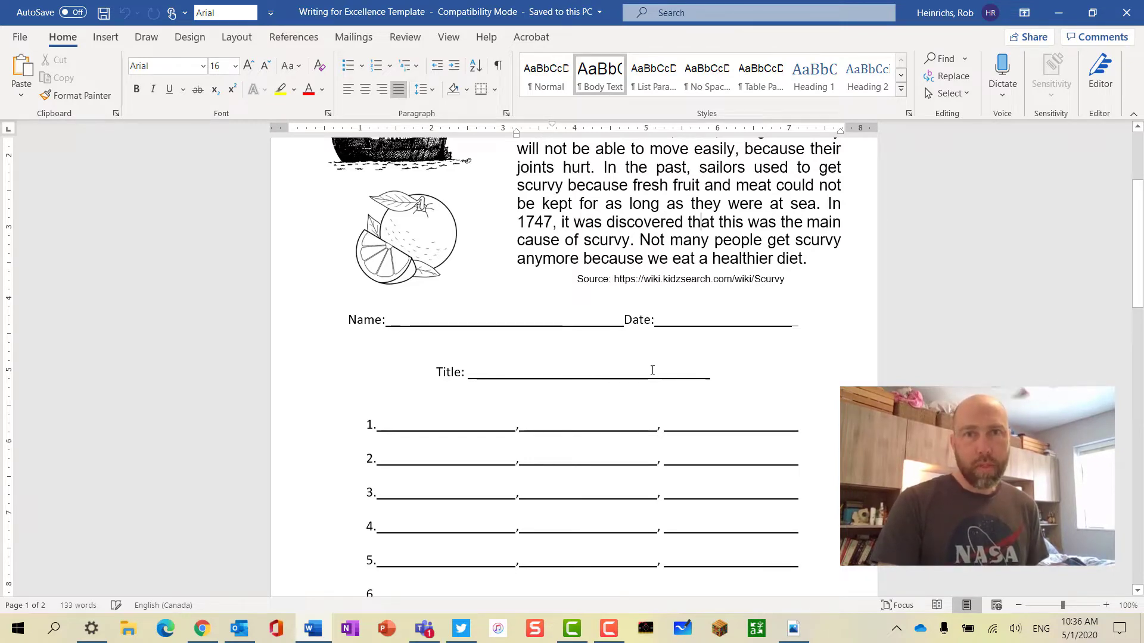
pyautogui.scroll(-9, 652, 370)
pyautogui.scroll(12, 653, 370)
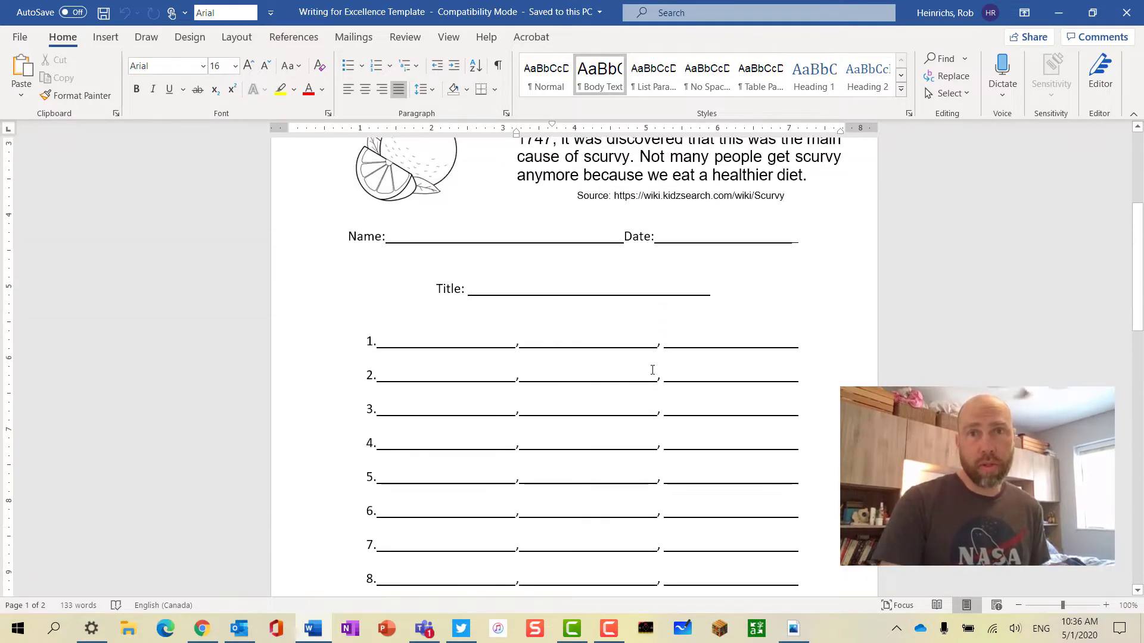
pyautogui.click(1127, 13)
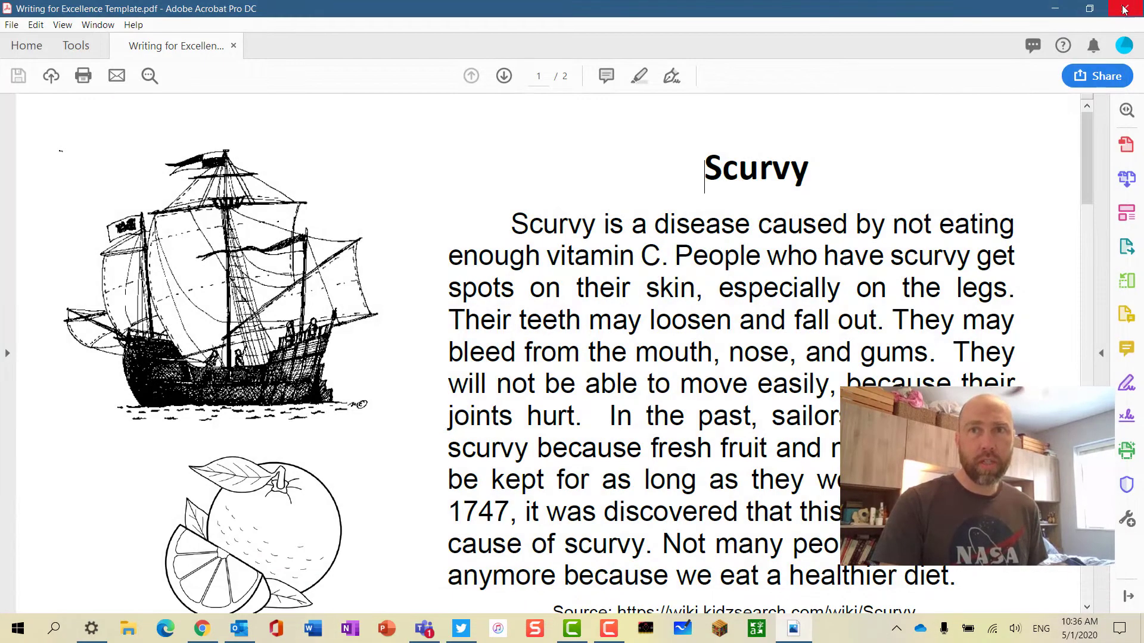
pyautogui.click(1124, 8)
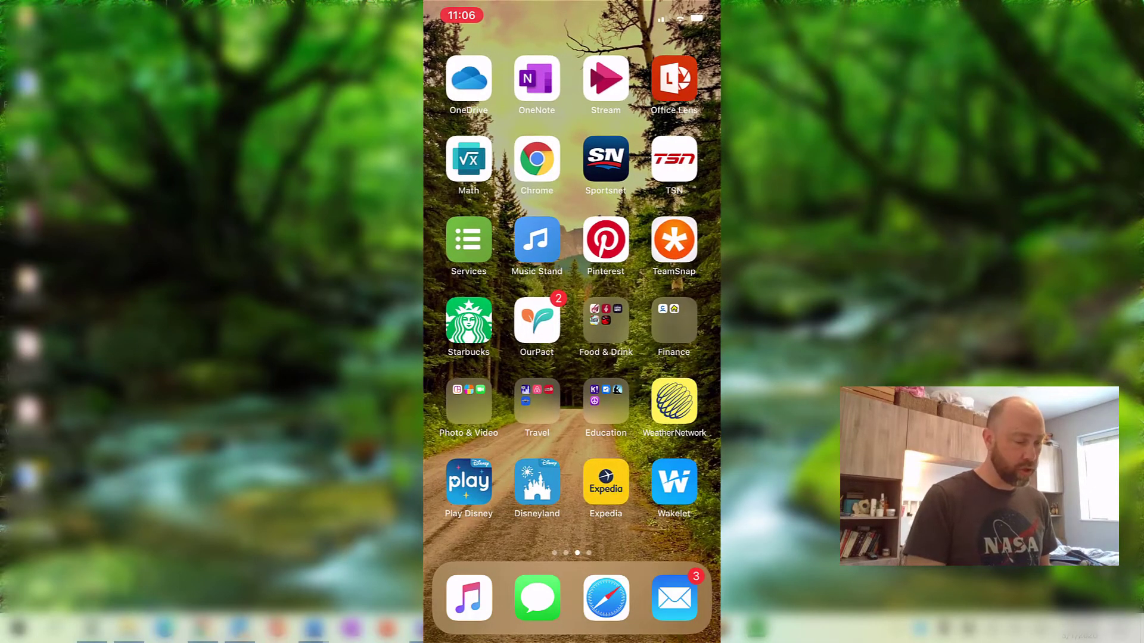
# Step: Scan the worksheet in Office Lens with the B/W 1 filter and send it to Word
pyautogui.click(674, 79)
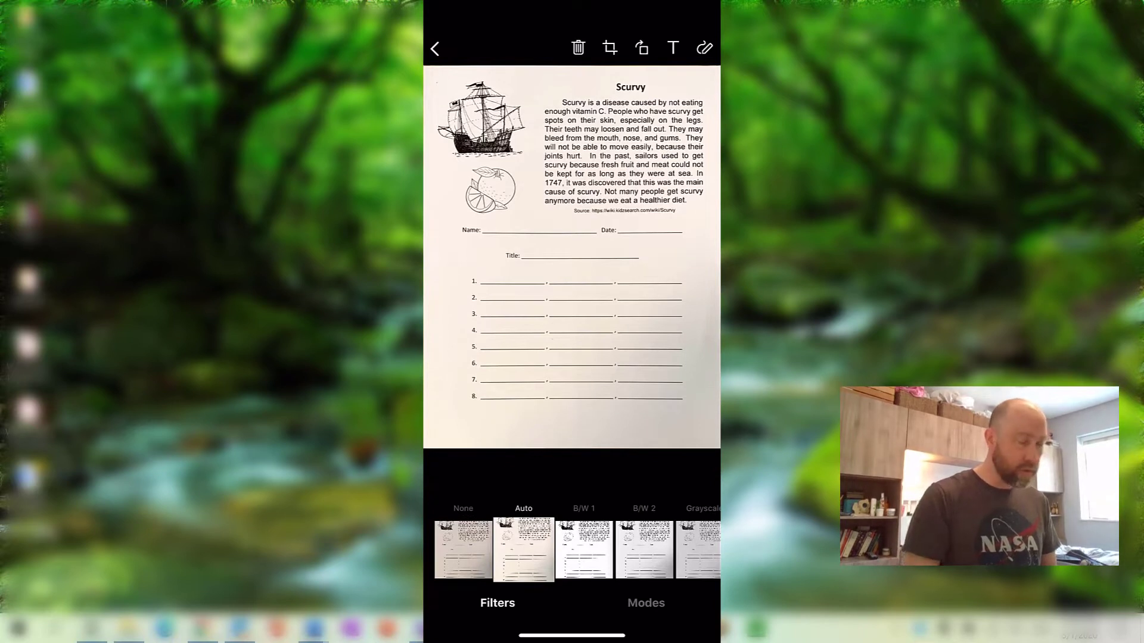
pyautogui.click(584, 549)
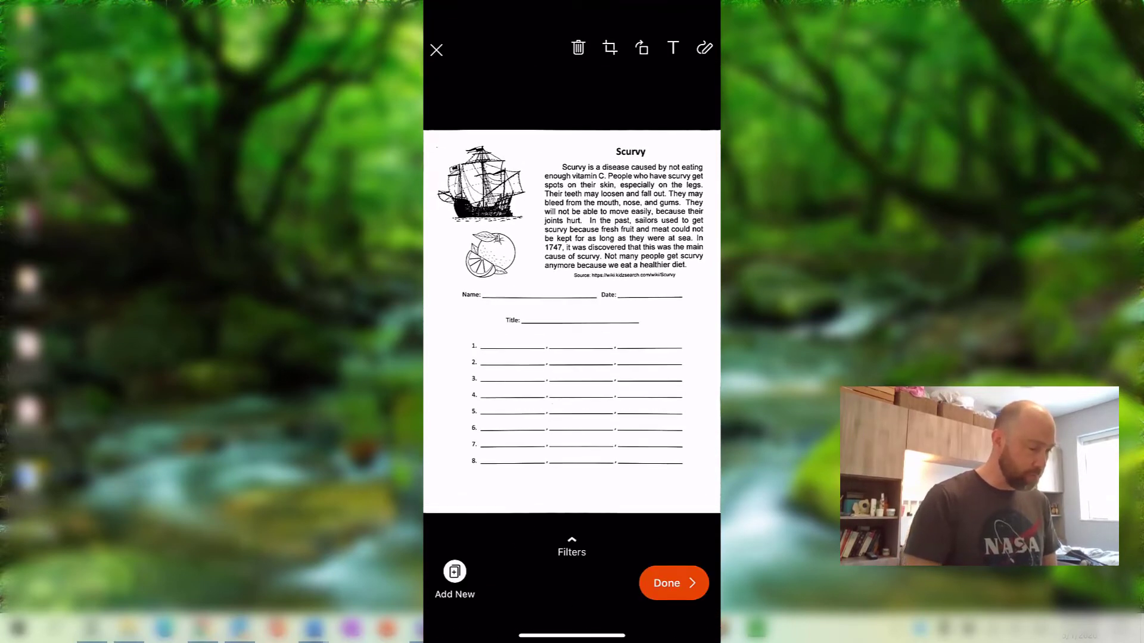
pyautogui.click(673, 584)
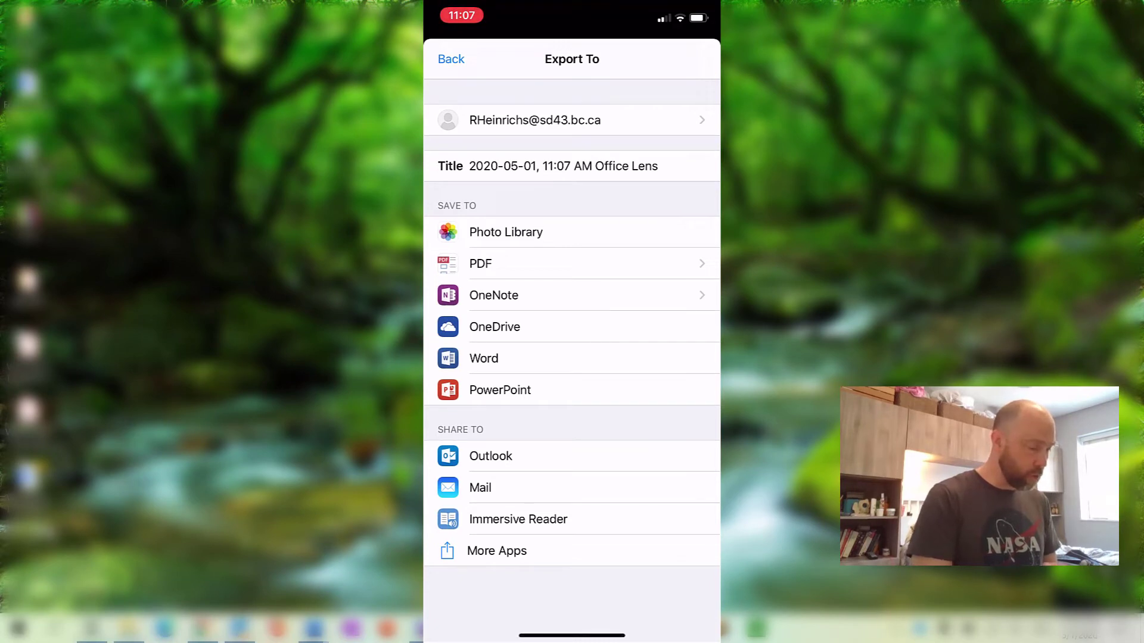
pyautogui.click(484, 358)
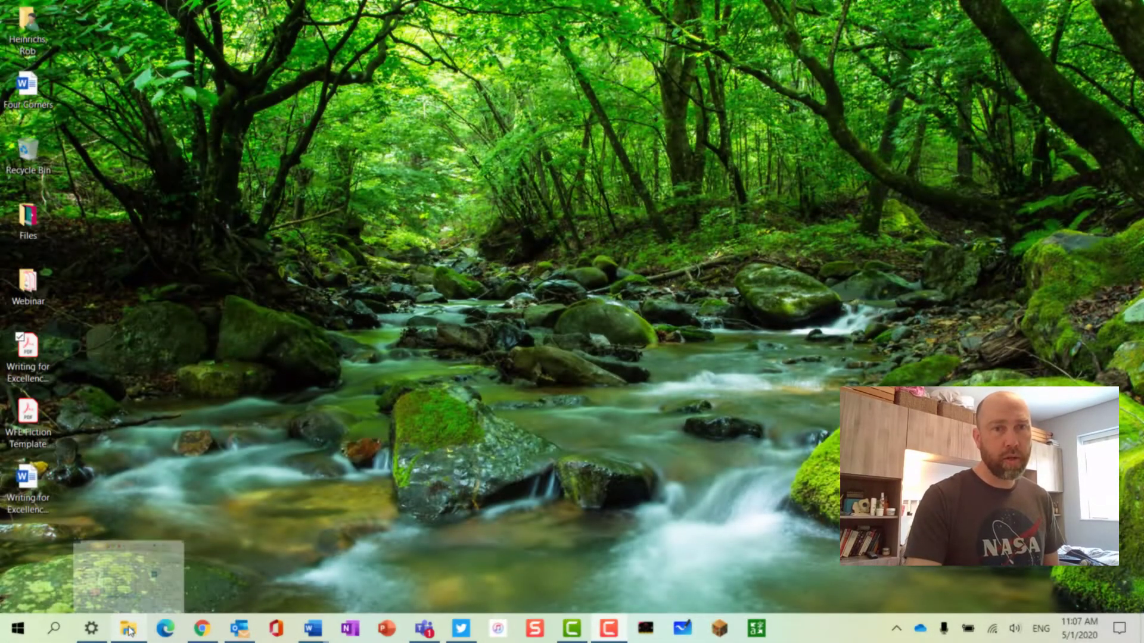
# Step: Open the newest scan, 2020-05-01, 1107 AM Office Lens, from OneDrive's Office Lens folder
pyautogui.click(137, 622)
pyautogui.scroll(4, 220, 258)
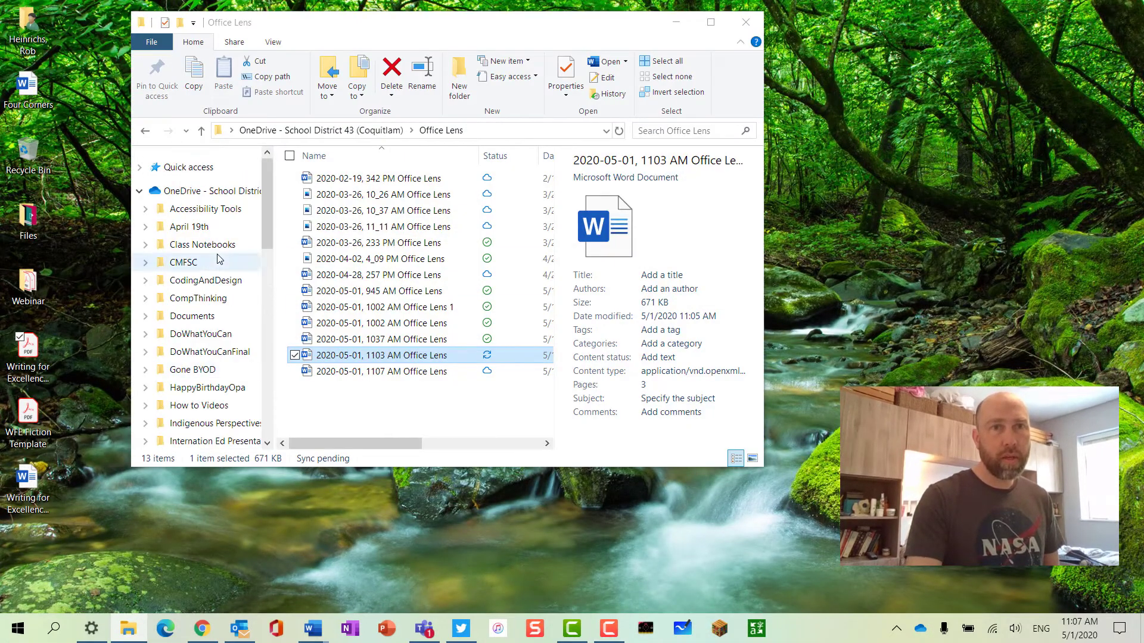
pyautogui.click(197, 191)
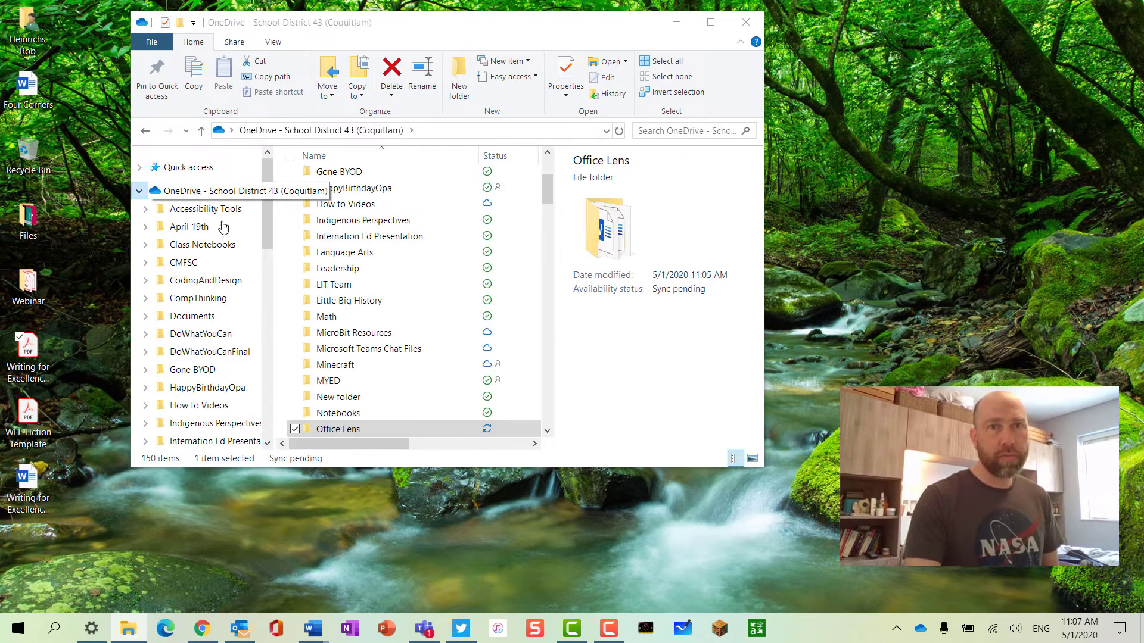
pyautogui.scroll(-5, 330, 214)
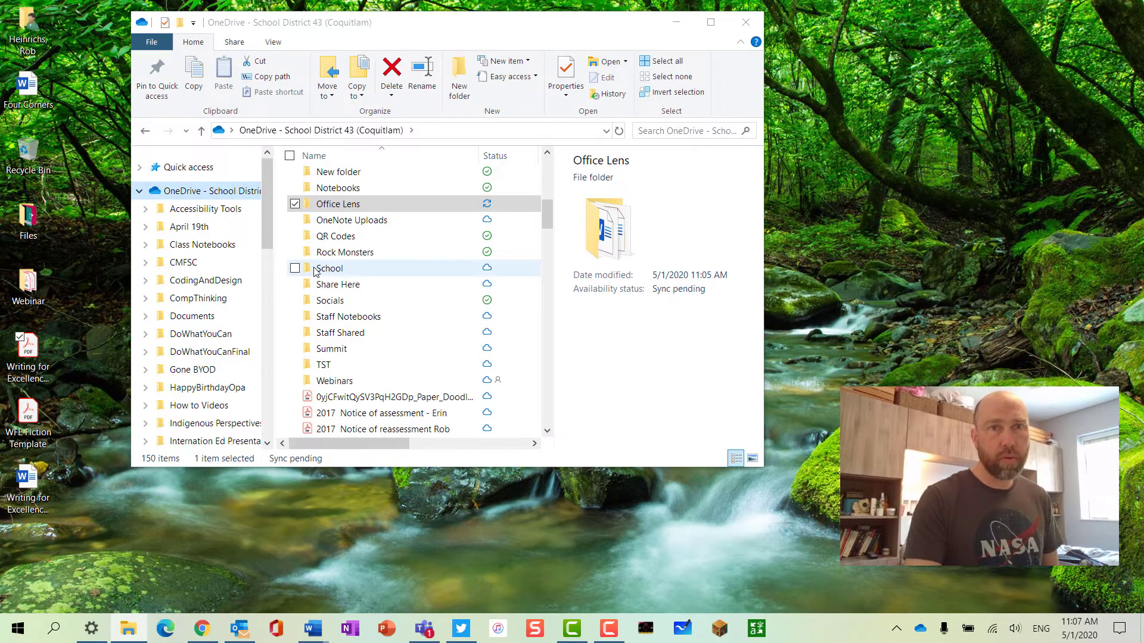
pyautogui.doubleClick(332, 204)
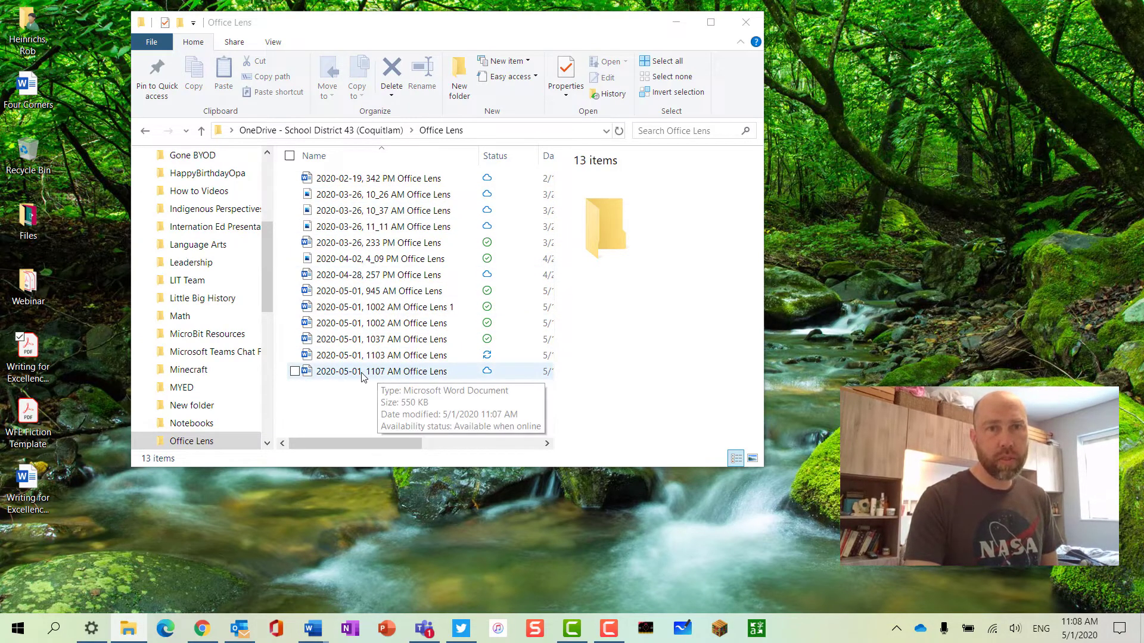
pyautogui.click(411, 373)
pyautogui.doubleClick(412, 373)
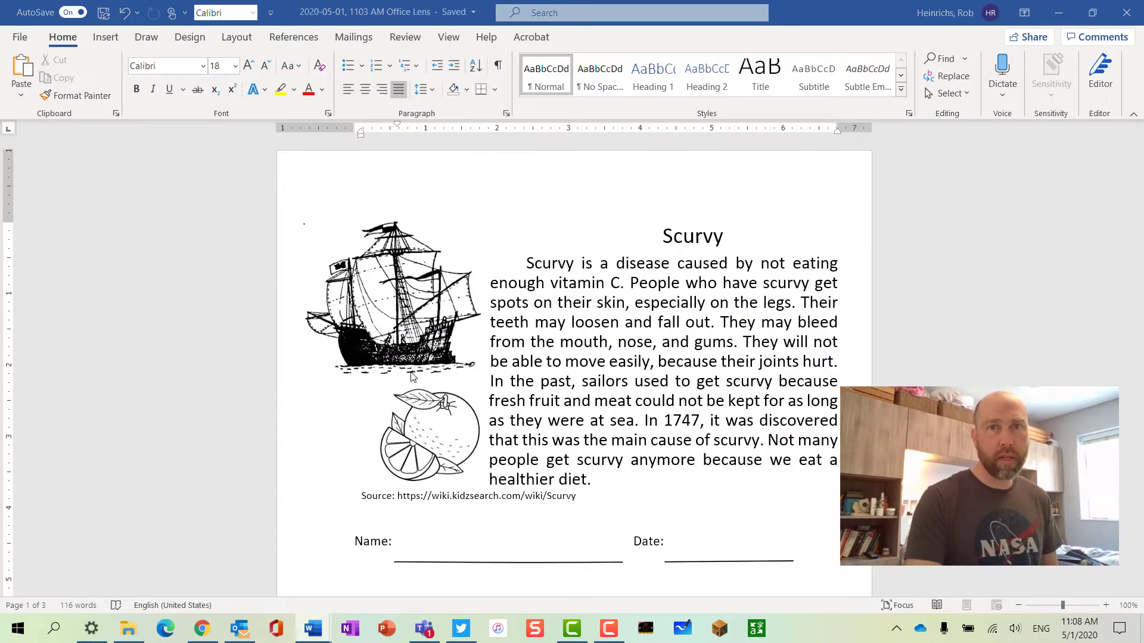
# Step: Scroll through the scanned document's answer lines and back up to the Scurvy title
pyautogui.scroll(-10, 485, 337)
pyautogui.scroll(5, 486, 336)
pyautogui.scroll(3, 485, 337)
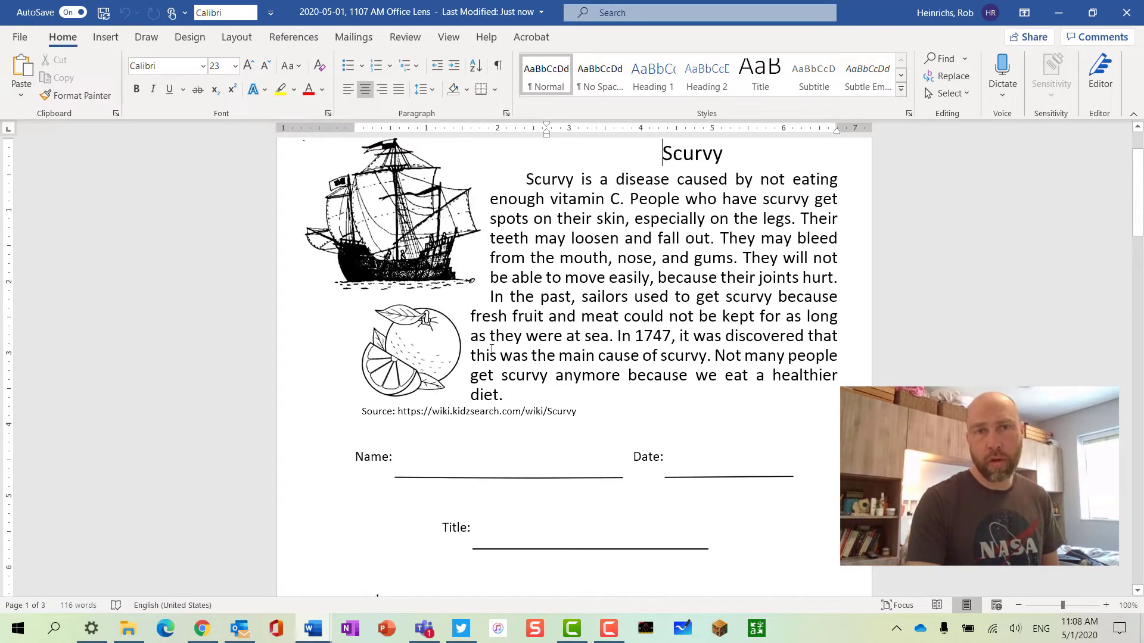
pyautogui.scroll(-10, 501, 397)
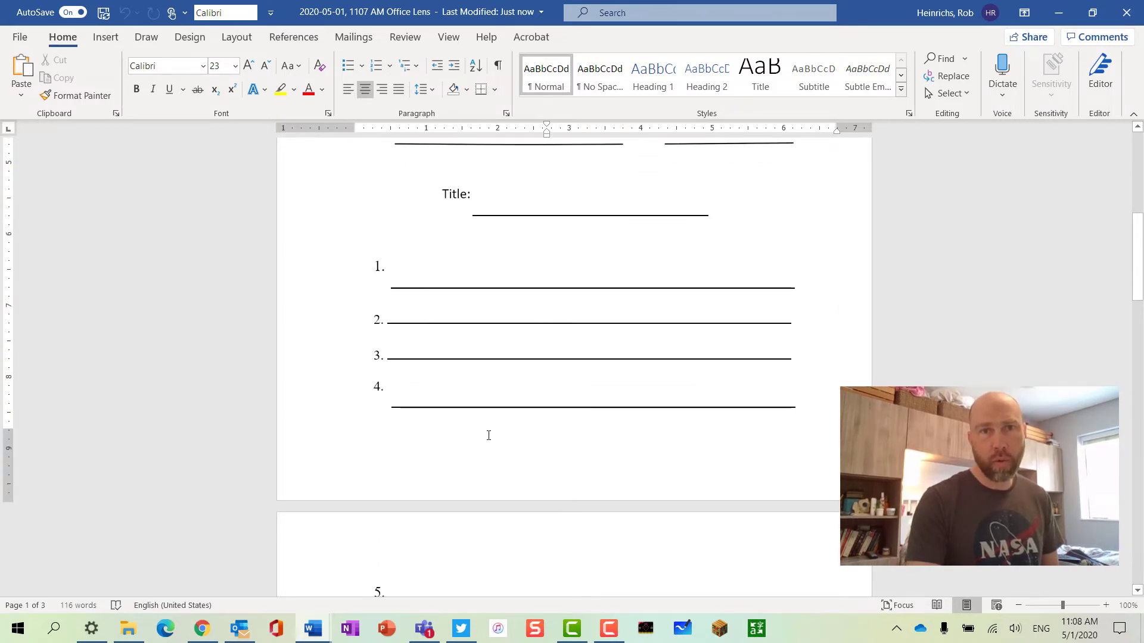
pyautogui.scroll(-8, 486, 433)
pyautogui.scroll(7, 484, 430)
pyautogui.scroll(5, 482, 429)
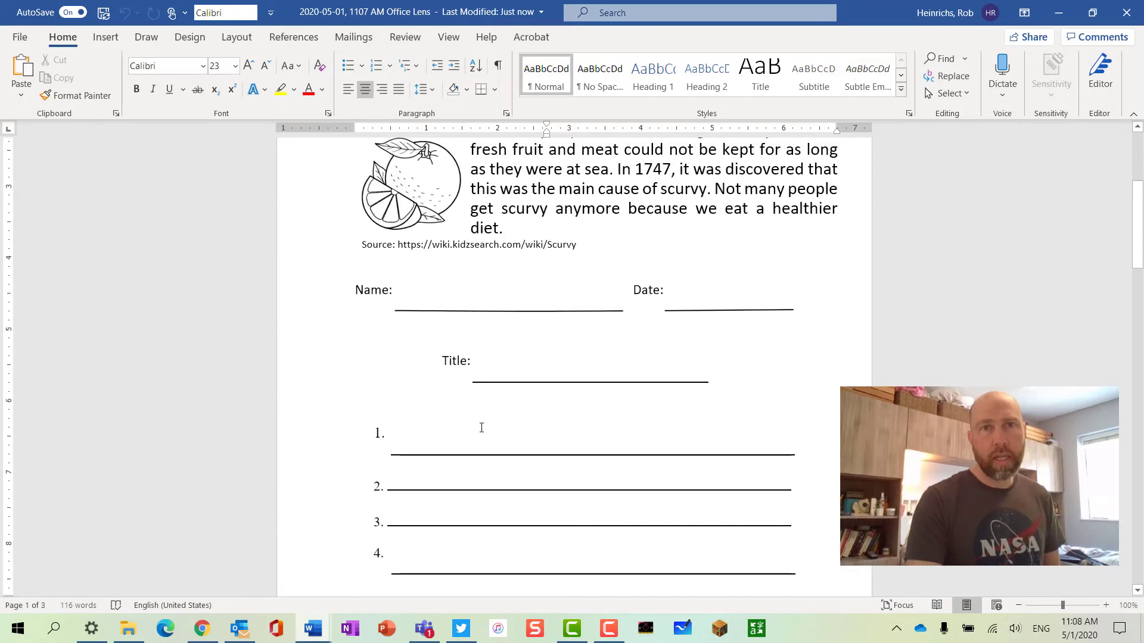
pyautogui.scroll(7, 481, 423)
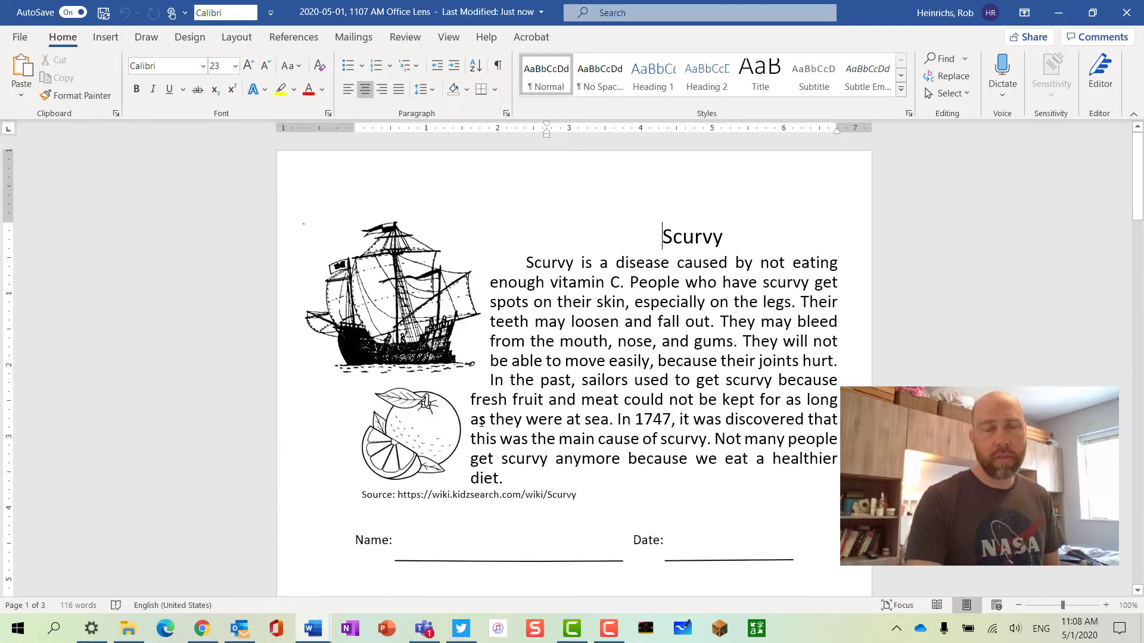